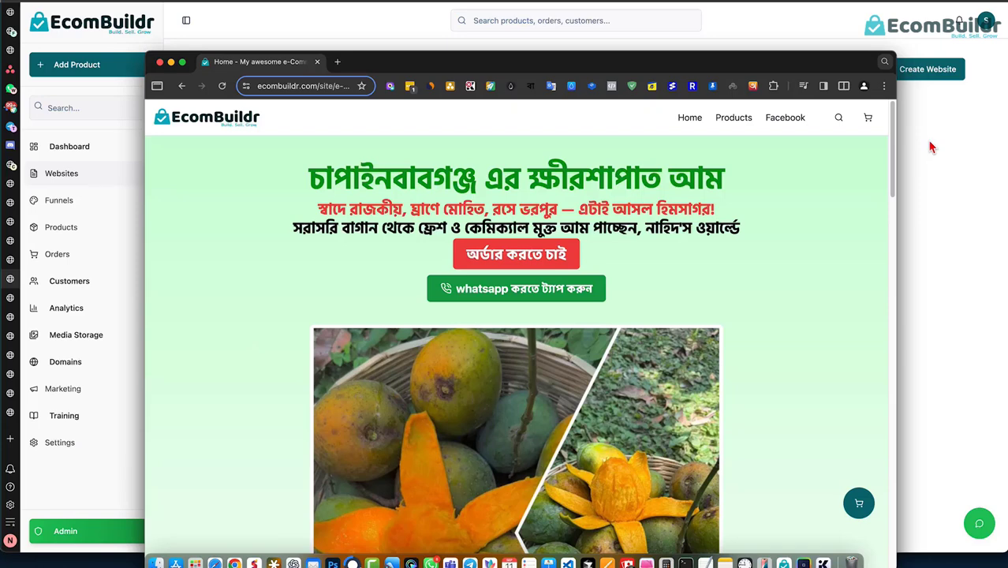
Step: Switch to the favicon.io text generator and set the favicon text to E
{"action": "left_click", "coordinate": [930, 148]}
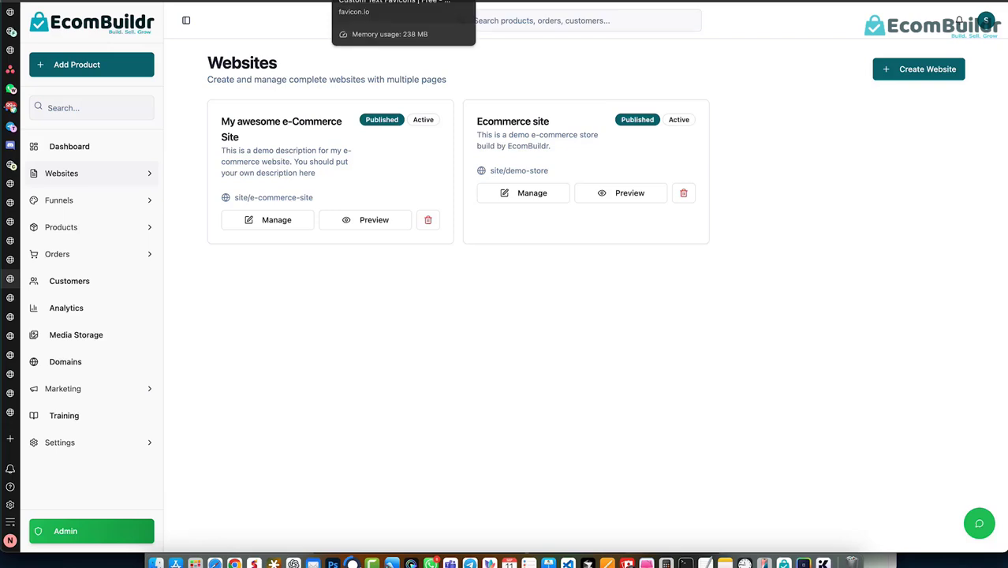
{"action": "key", "text": "ctrl+Tab"}
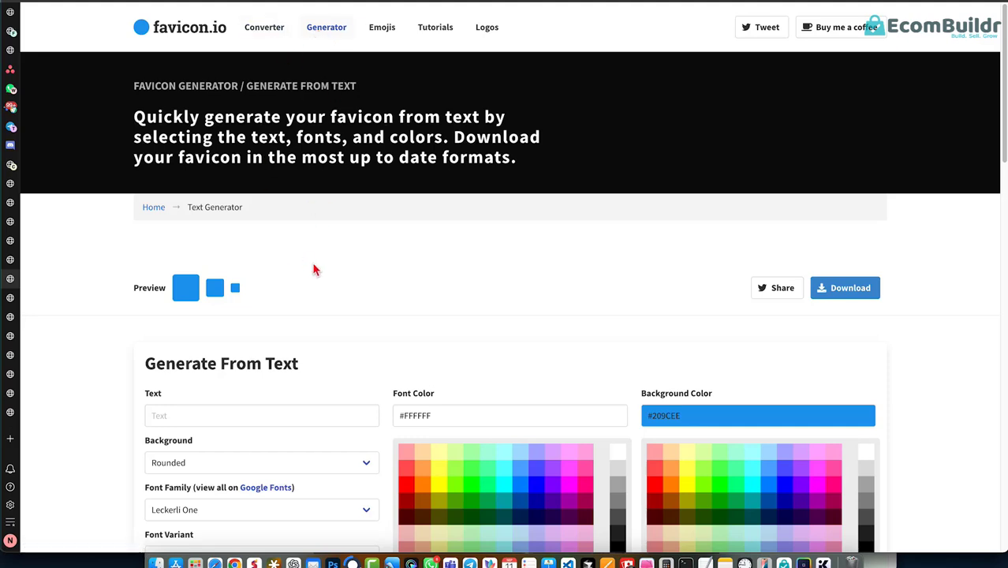
{"action": "scroll", "coordinate": [313, 270], "scroll_direction": "down", "scroll_amount": 2}
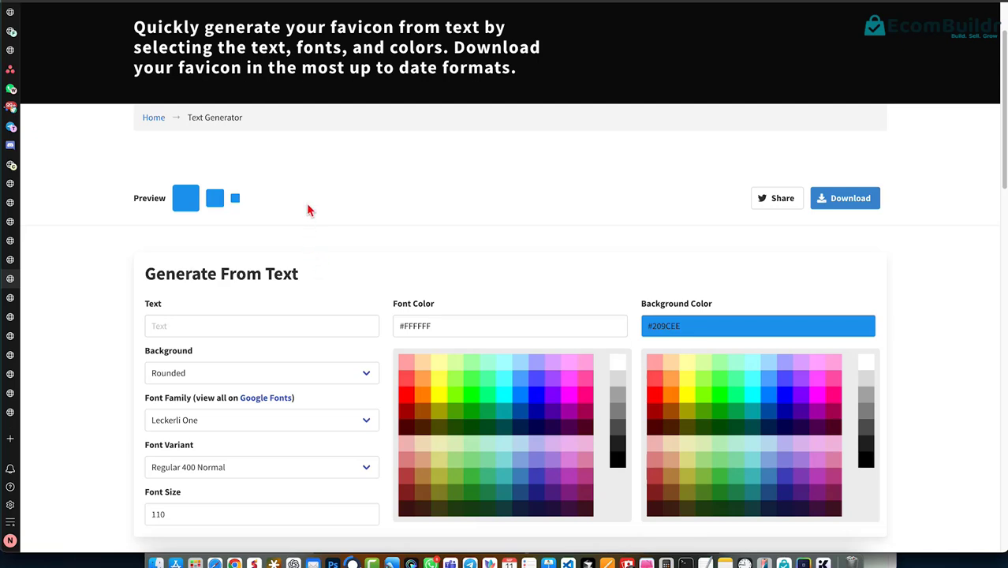
{"action": "scroll", "coordinate": [308, 210], "scroll_direction": "up", "scroll_amount": 1}
{"action": "left_click", "coordinate": [169, 320]}
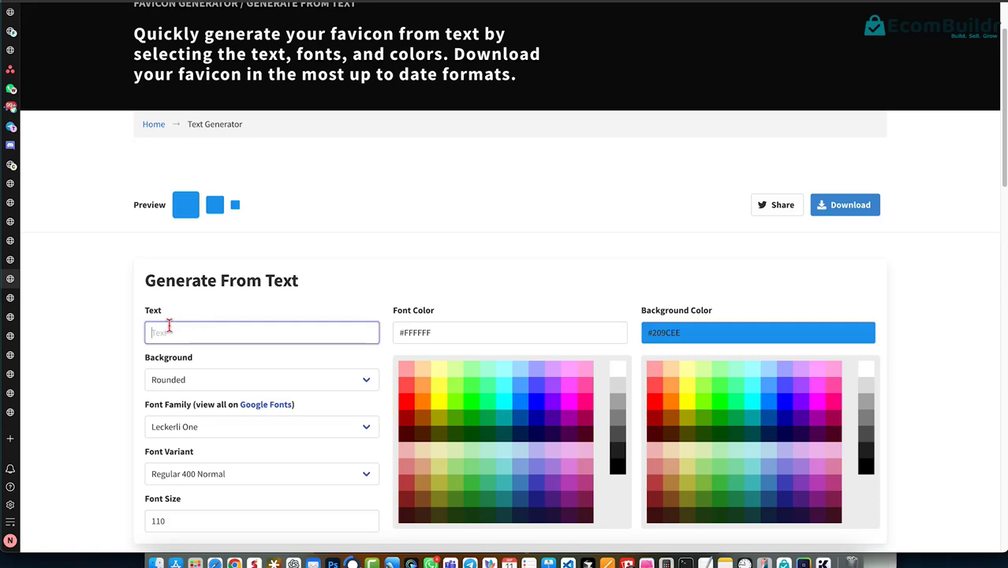
{"action": "scroll", "coordinate": [290, 265], "scroll_direction": "up", "scroll_amount": 2}
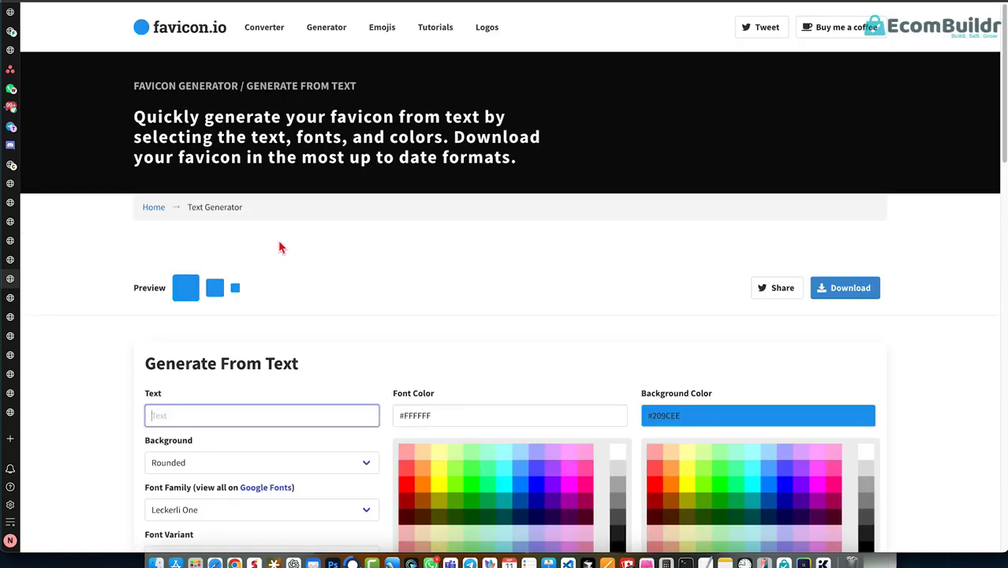
{"action": "scroll", "coordinate": [280, 246], "scroll_direction": "down", "scroll_amount": 1}
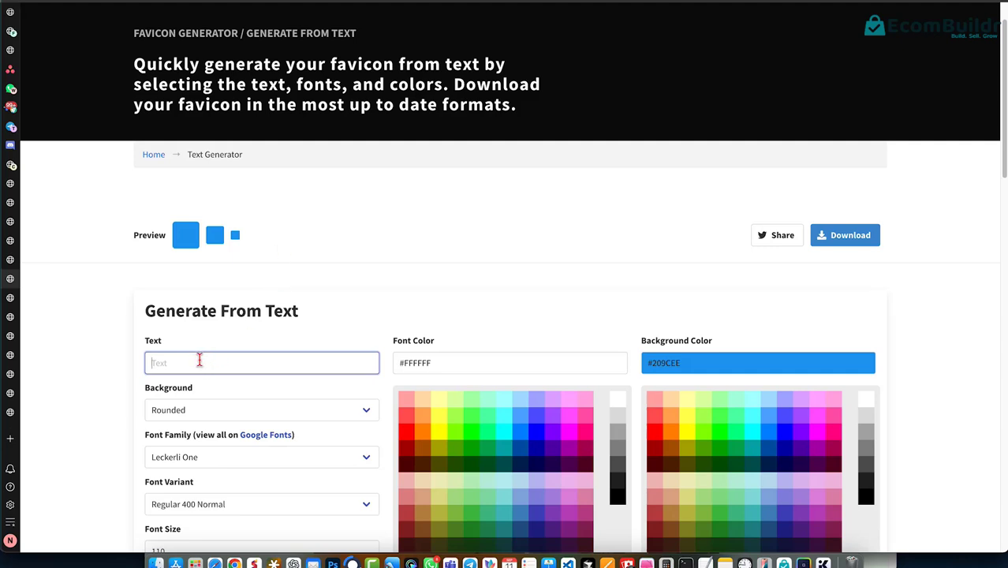
{"action": "type", "text": "E"}
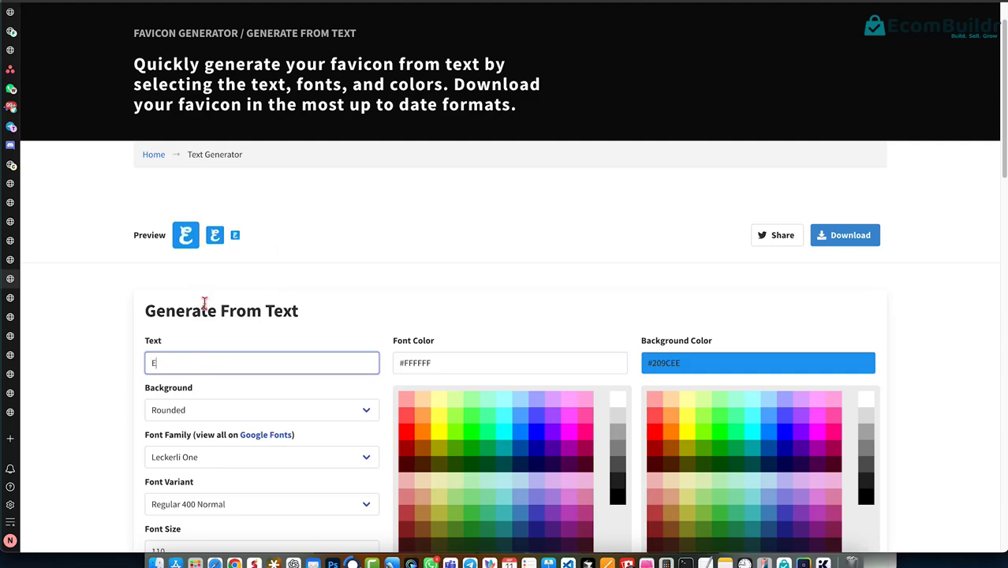
Step: Try the Kotta One and Karla Tamil Inclined font families for the favicon, settling on K2D
{"action": "scroll", "coordinate": [203, 284], "scroll_direction": "down", "scroll_amount": 1}
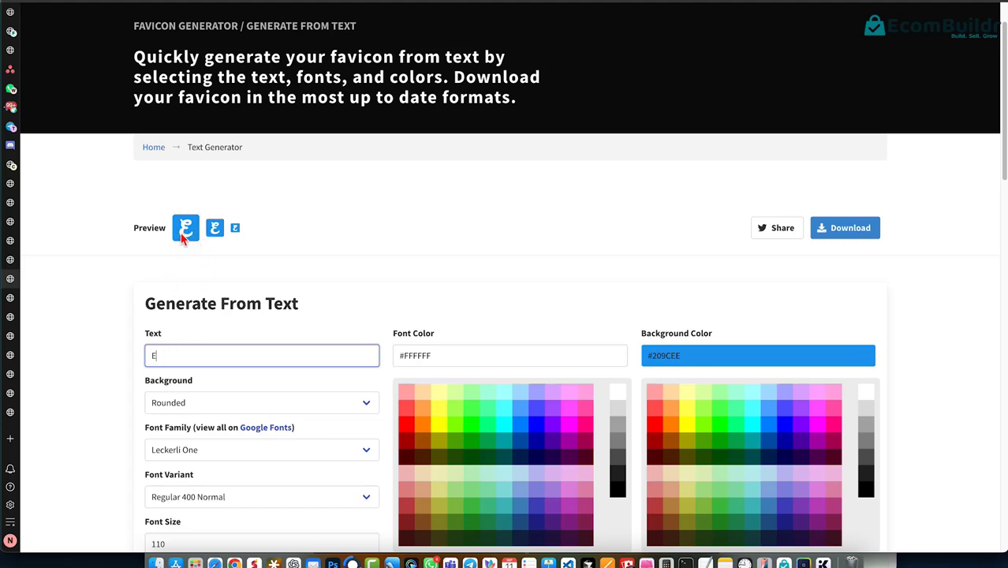
{"action": "scroll", "coordinate": [197, 426], "scroll_direction": "down", "scroll_amount": 2}
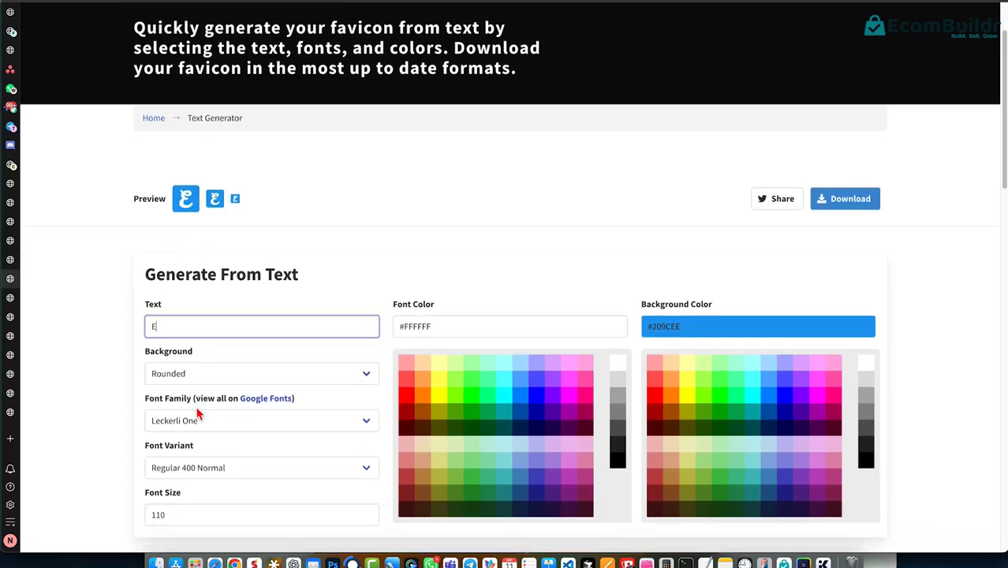
{"action": "scroll", "coordinate": [201, 458], "scroll_direction": "down", "scroll_amount": 1}
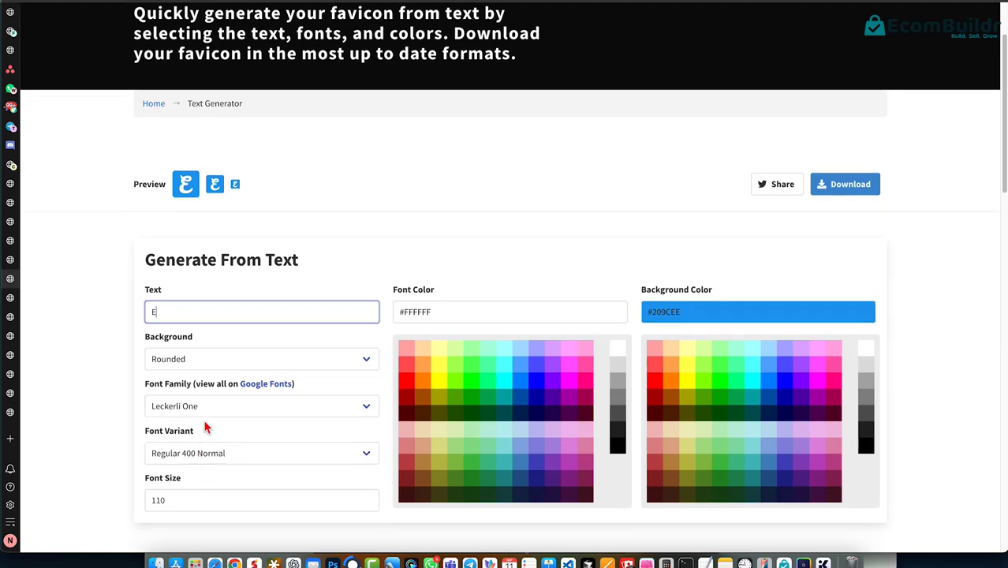
{"action": "left_click", "coordinate": [209, 407]}
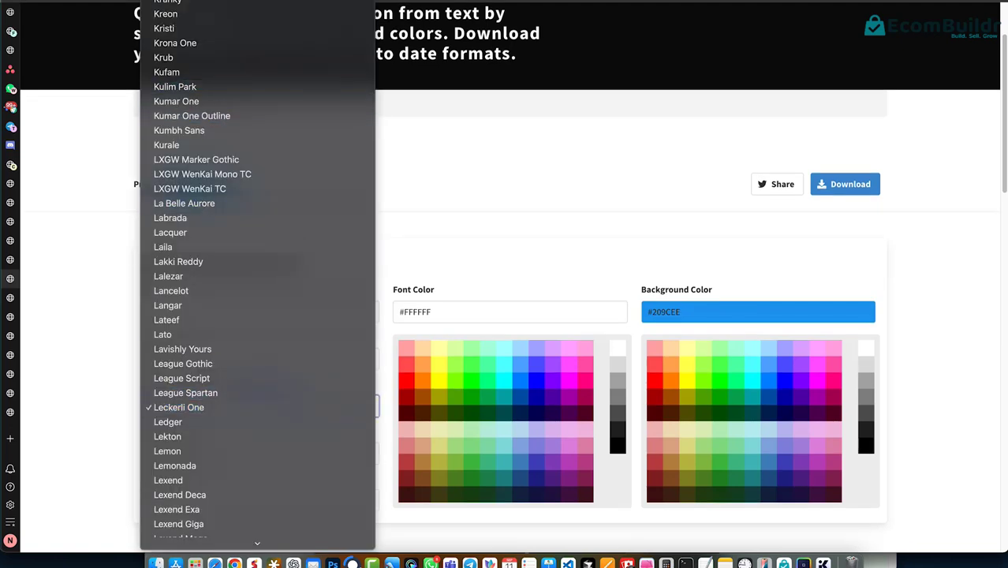
{"action": "left_click", "coordinate": [173, 6]}
{"action": "left_click", "coordinate": [209, 407]}
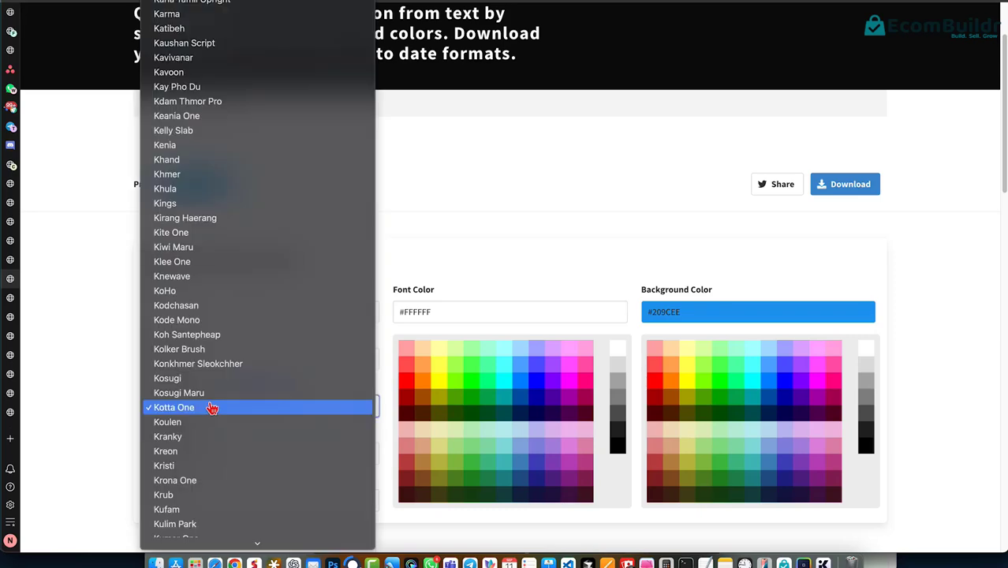
{"action": "left_click", "coordinate": [189, 5]}
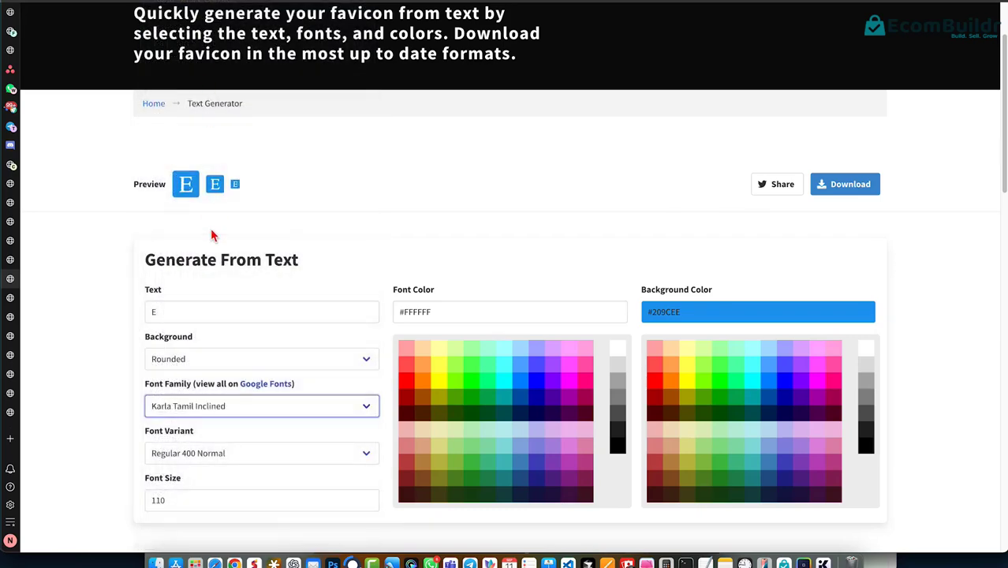
{"action": "left_click", "coordinate": [209, 409]}
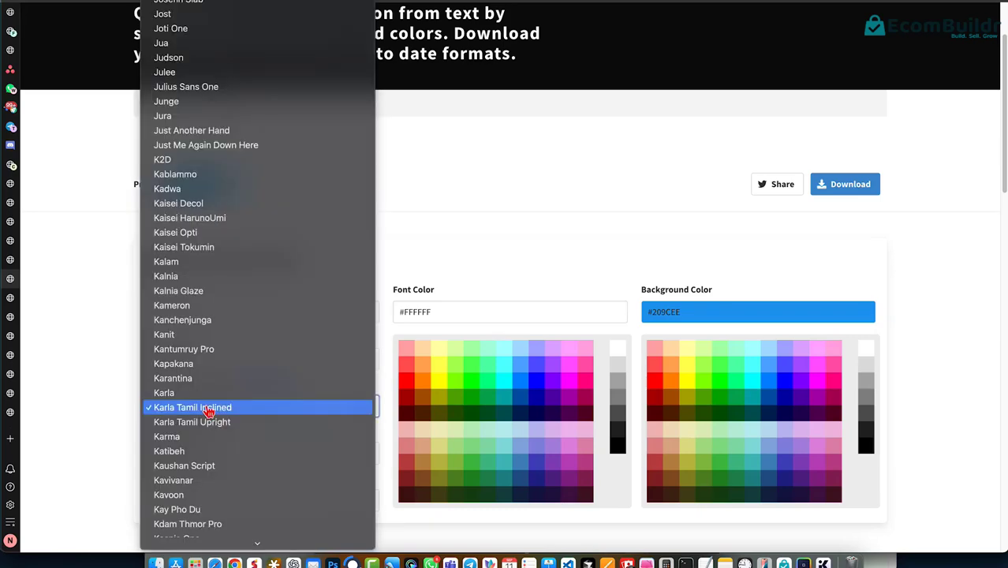
{"action": "left_click", "coordinate": [202, 159]}
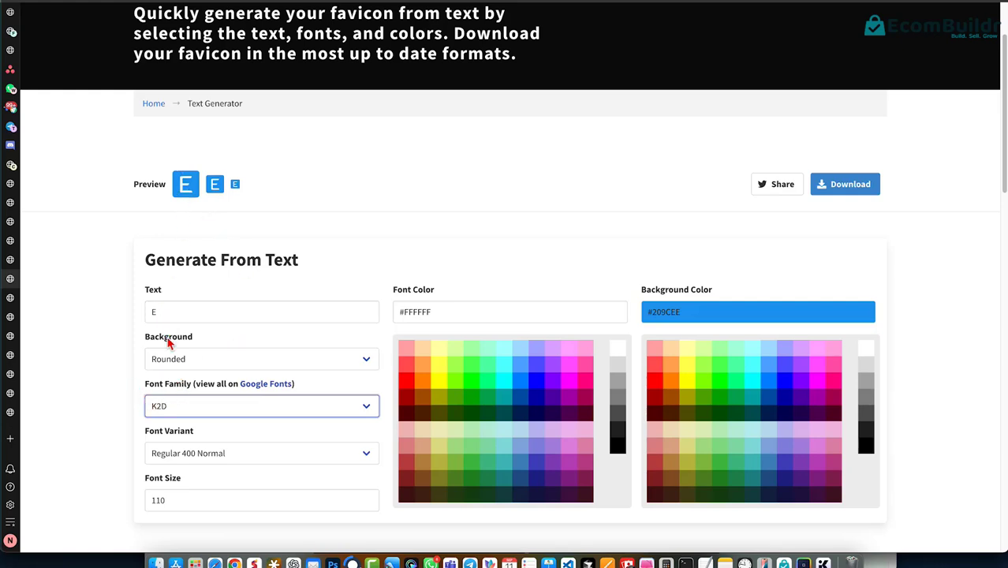
{"action": "left_click", "coordinate": [158, 312]}
{"action": "left_click_drag", "start_coordinate": [158, 312], "coordinate": [138, 314]}
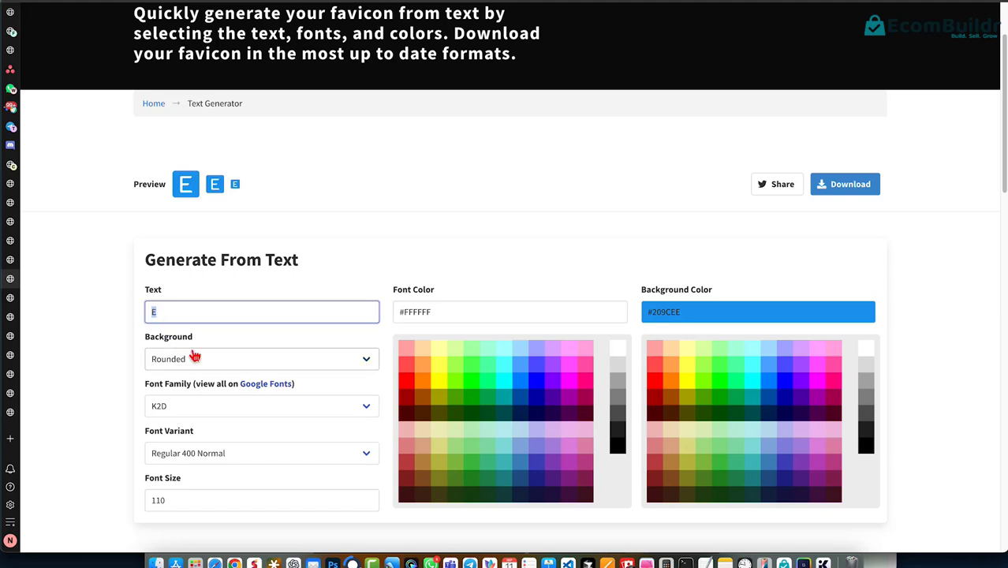
{"action": "left_click", "coordinate": [152, 391]}
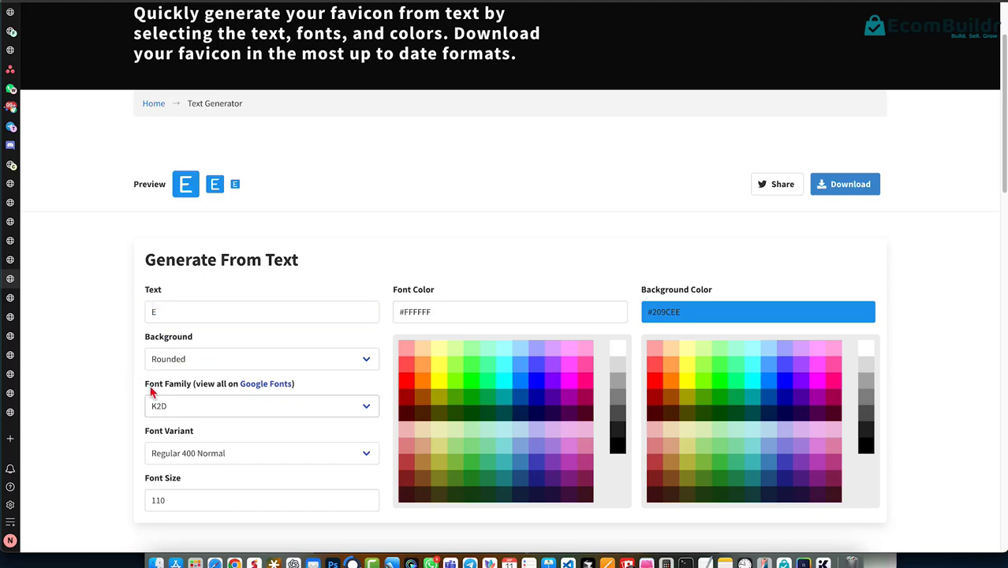
{"action": "scroll", "coordinate": [165, 410], "scroll_direction": "down", "scroll_amount": 1}
{"action": "left_click", "coordinate": [169, 424]}
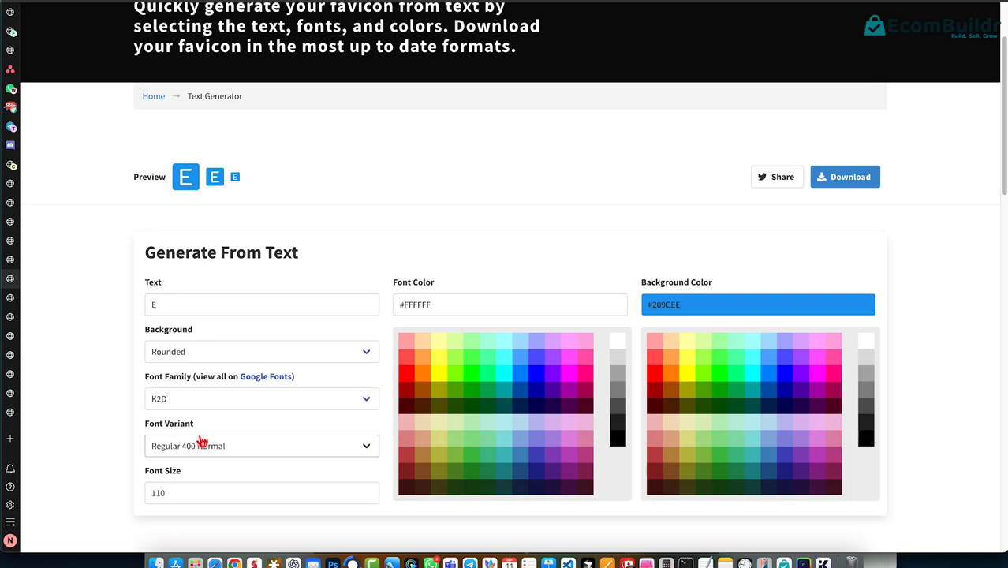
{"action": "left_click", "coordinate": [686, 301]}
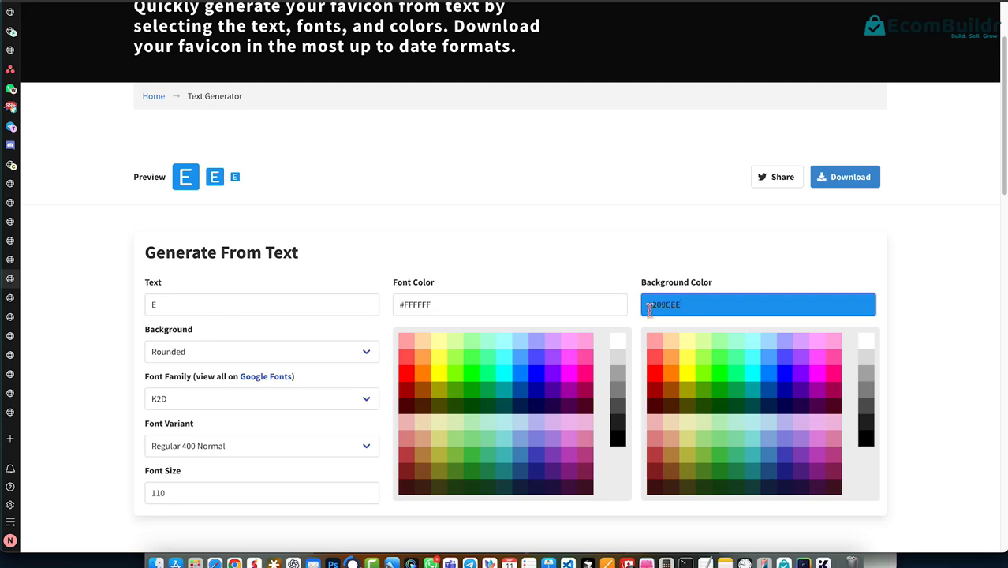
{"action": "left_click_drag", "start_coordinate": [648, 292], "coordinate": [724, 266]}
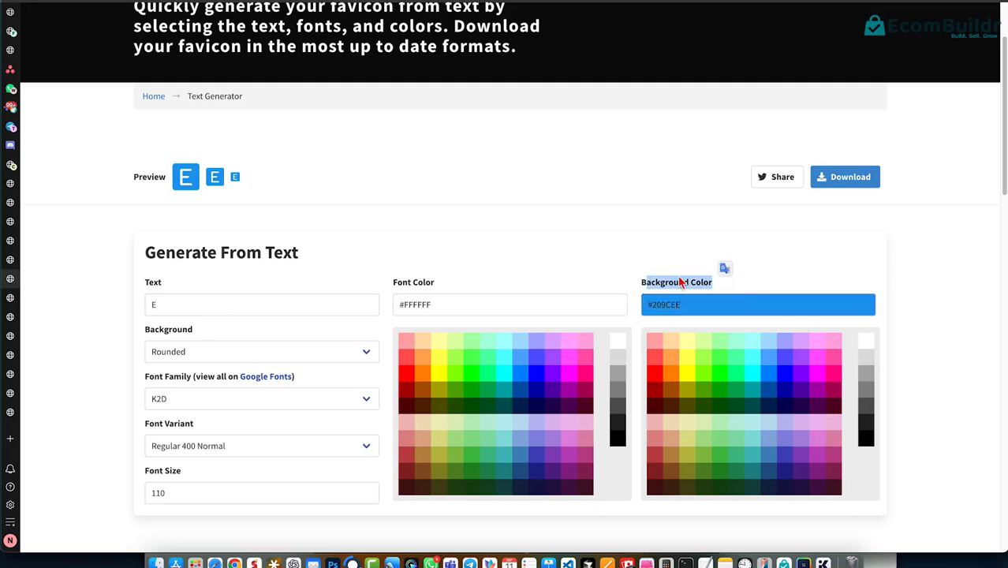
{"action": "left_click_drag", "start_coordinate": [389, 263], "coordinate": [453, 288]}
{"action": "left_click", "coordinate": [452, 288]}
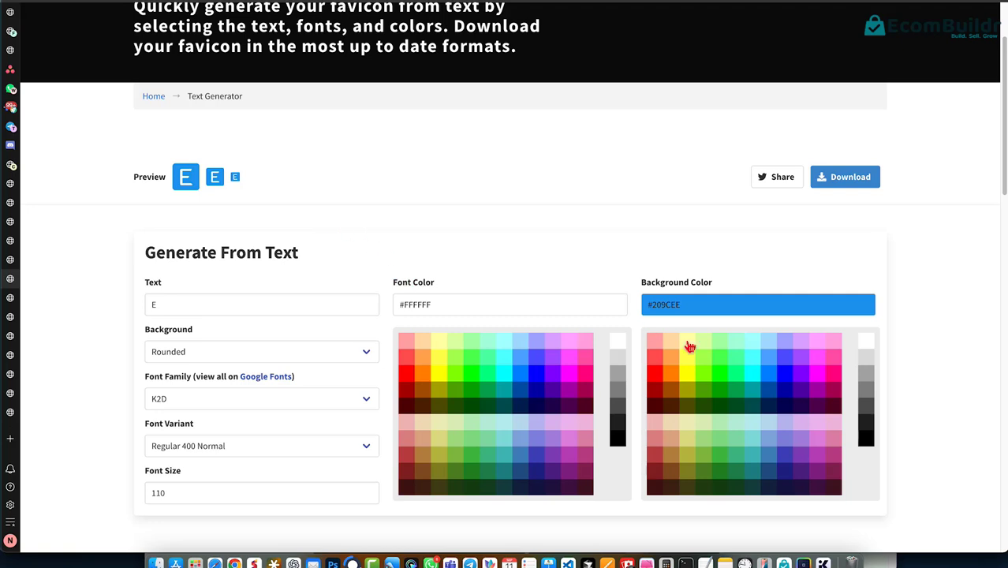
Step: Set the favicon's background color to green #0A5 and download the generated favicon package
{"action": "left_click", "coordinate": [736, 391]}
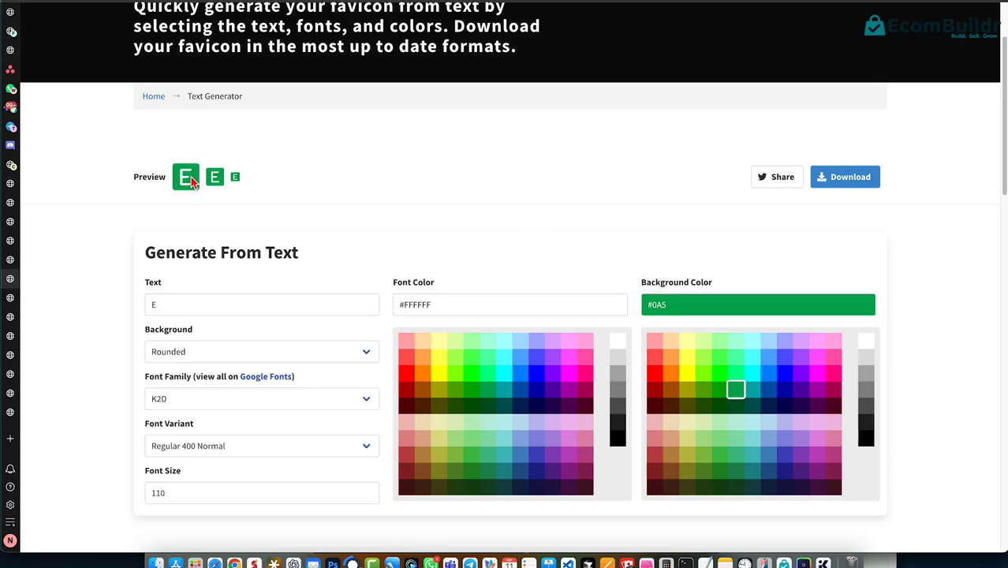
{"action": "left_click", "coordinate": [846, 180]}
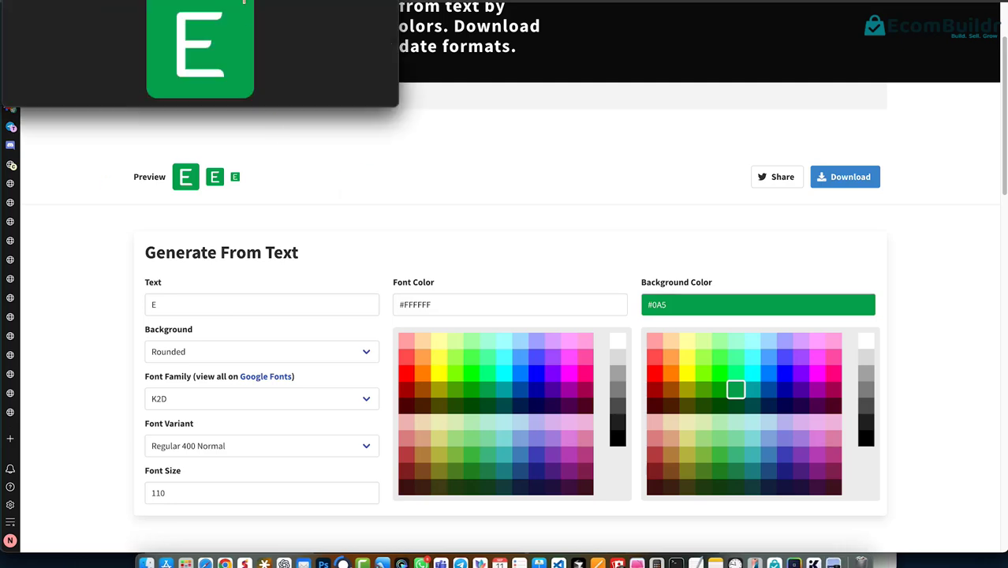
Step: View the downloaded android-chrome favicon image in Preview and close its window
{"action": "left_click_drag", "start_coordinate": [275, 1], "coordinate": [534, 98]}
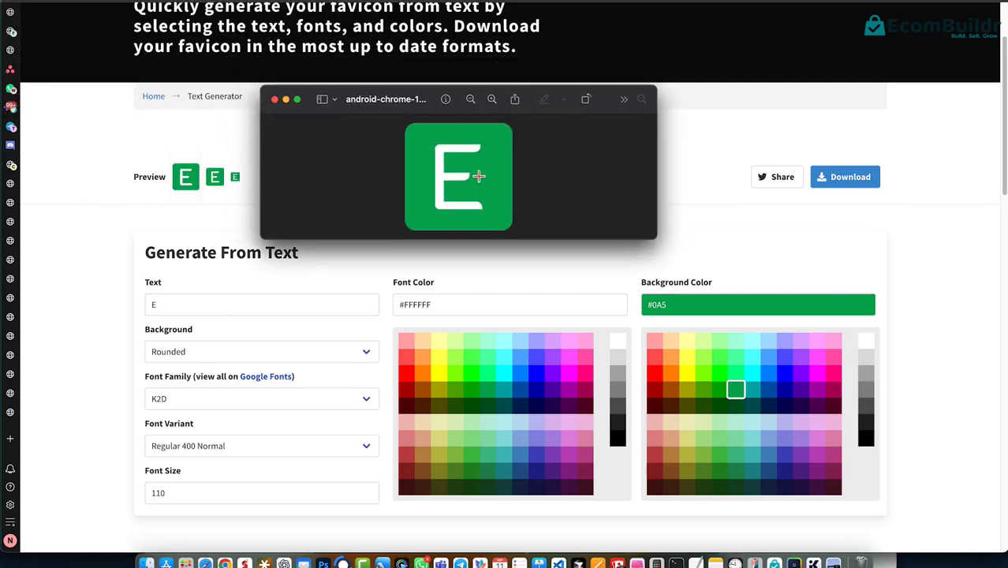
{"action": "left_click", "coordinate": [275, 103]}
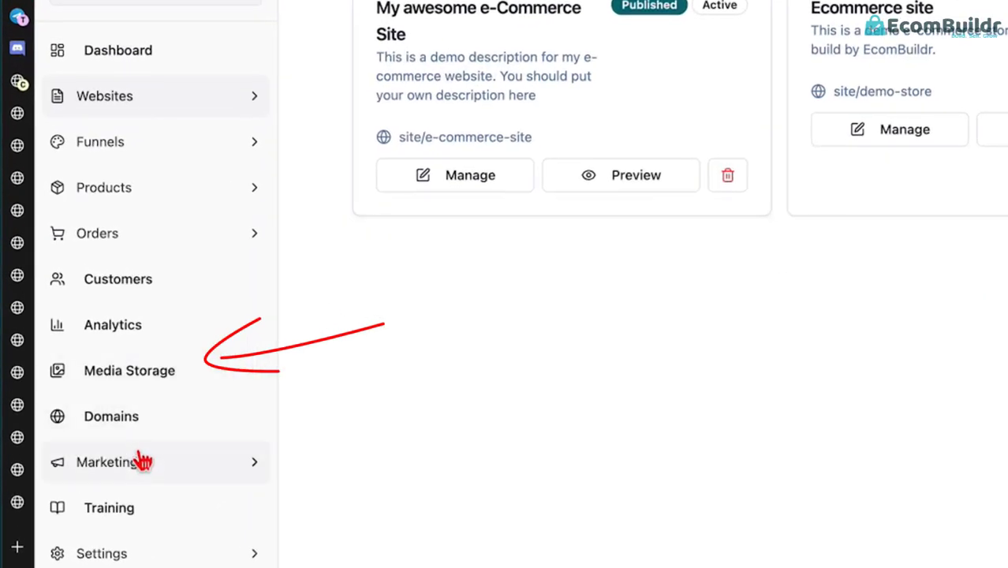
Step: In EcomBuildr's Media Storage, upload favicon-32x32.png from the favicon_io (3) folder in Downloads
{"action": "left_click", "coordinate": [167, 372]}
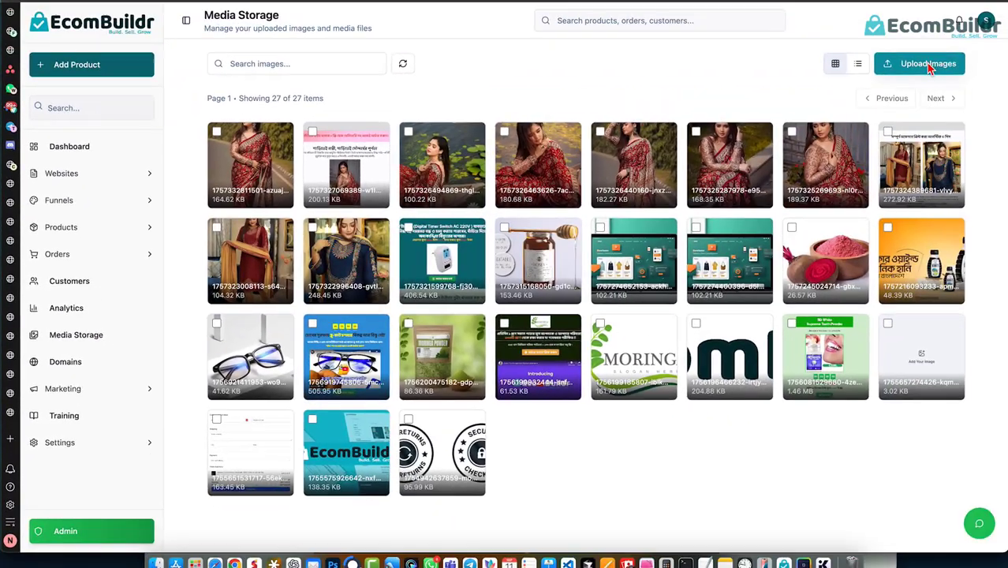
{"action": "left_click", "coordinate": [924, 64]}
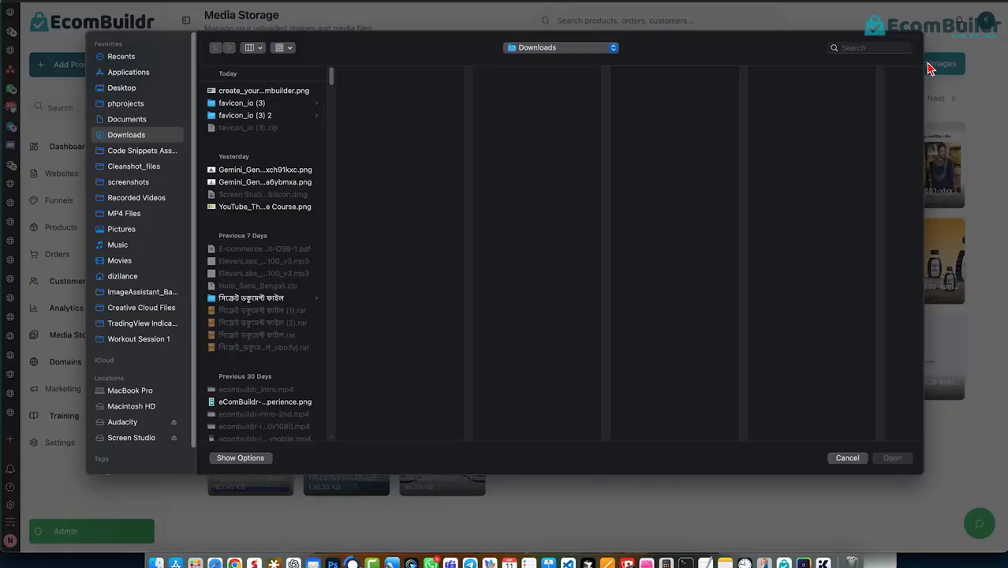
{"action": "left_click", "coordinate": [261, 105]}
{"action": "left_click", "coordinate": [394, 105]}
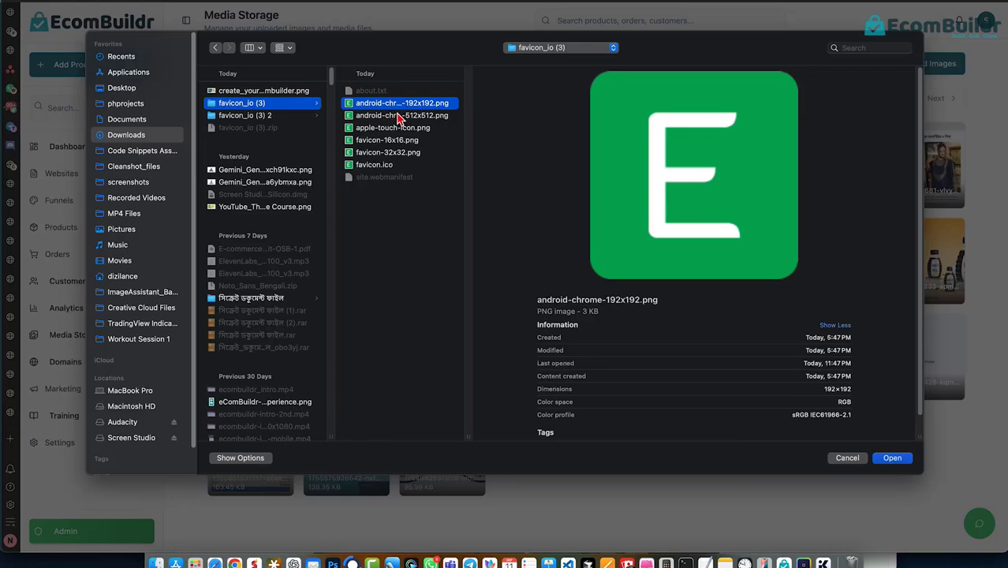
{"action": "left_click", "coordinate": [398, 116]}
{"action": "left_click", "coordinate": [398, 153]}
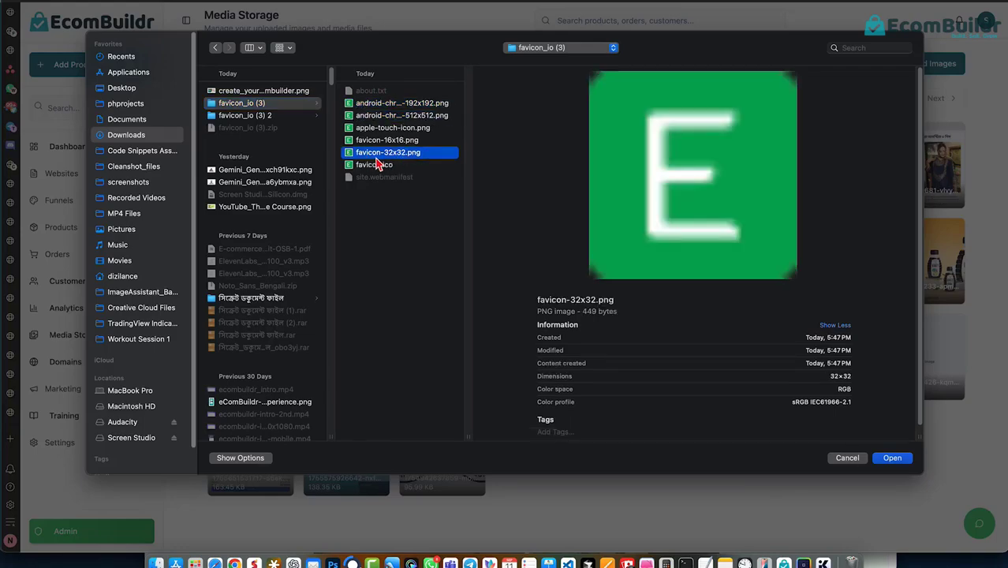
{"action": "left_click", "coordinate": [892, 456]}
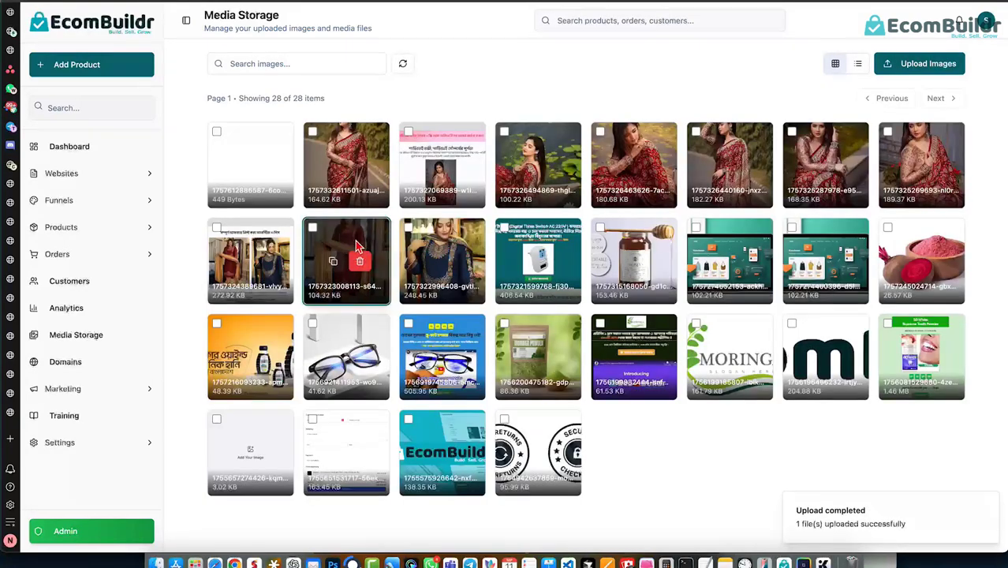
Step: Copy the image URL of the newly uploaded green E favicon in Media Storage
{"action": "mouse_move", "coordinate": [238, 168]}
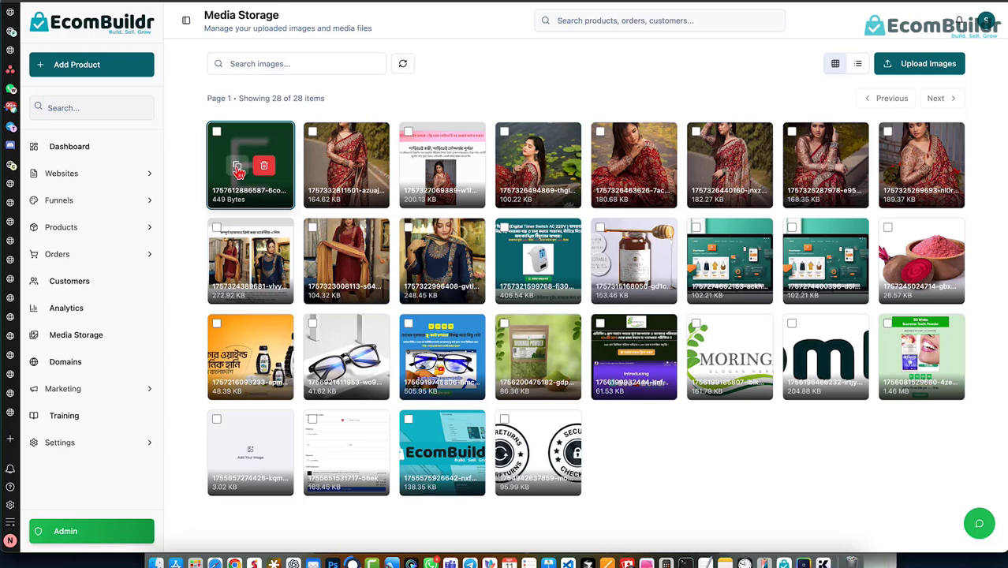
{"action": "left_click", "coordinate": [237, 169]}
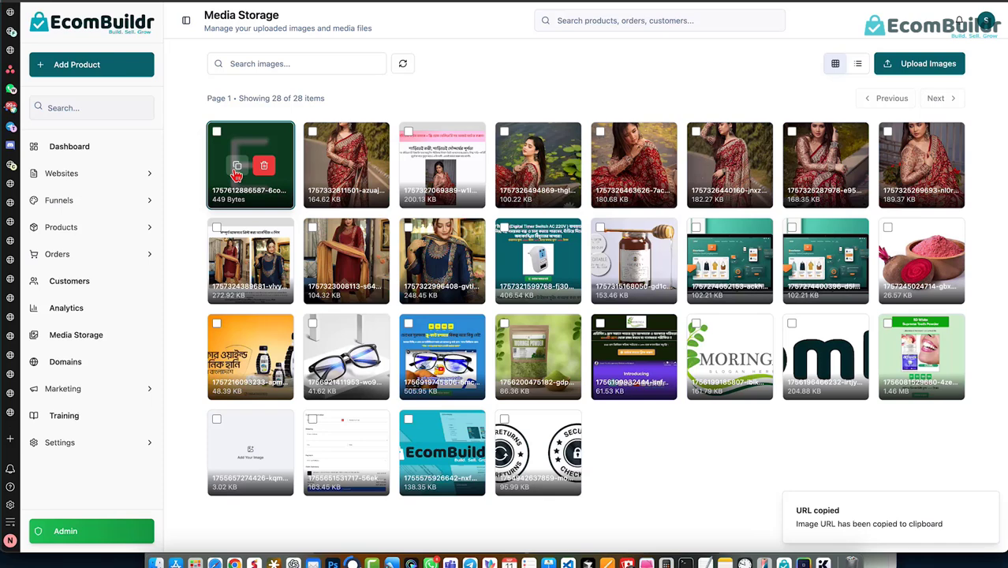
{"action": "left_click", "coordinate": [90, 174]}
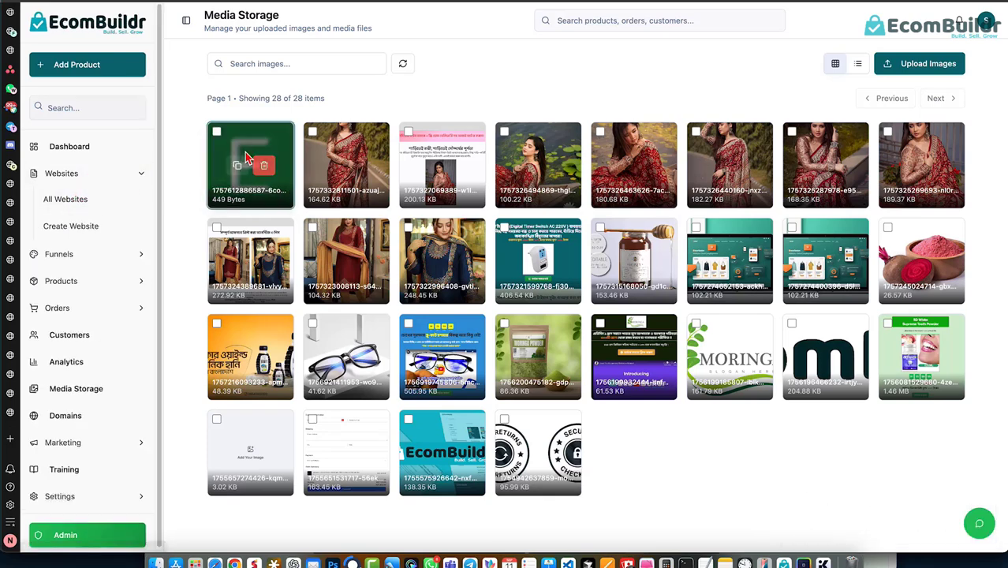
{"action": "left_click", "coordinate": [239, 164]}
Step: Return to the list of all websites and open My awesome e-Commerce Site for management
{"action": "left_click", "coordinate": [74, 199]}
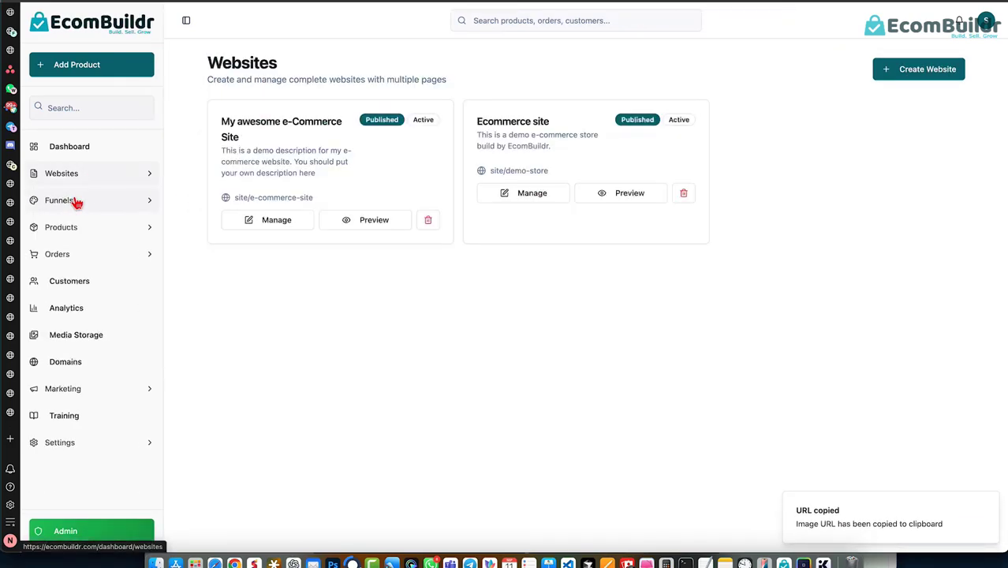
{"action": "left_click", "coordinate": [281, 221]}
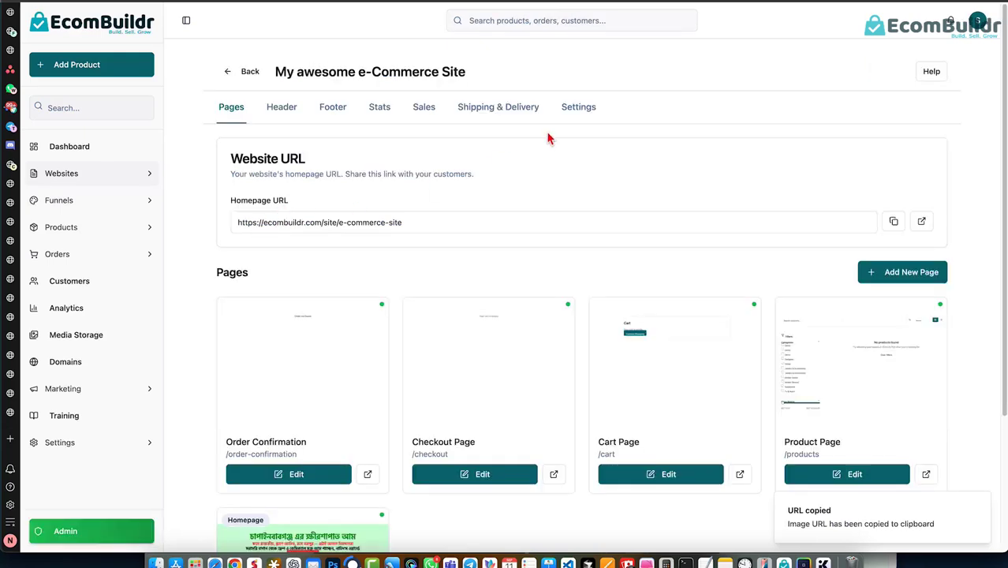
Step: In the website's Domain & Branding settings, enter the copied image URL as the Favicon URL and save the settings
{"action": "left_click", "coordinate": [578, 112]}
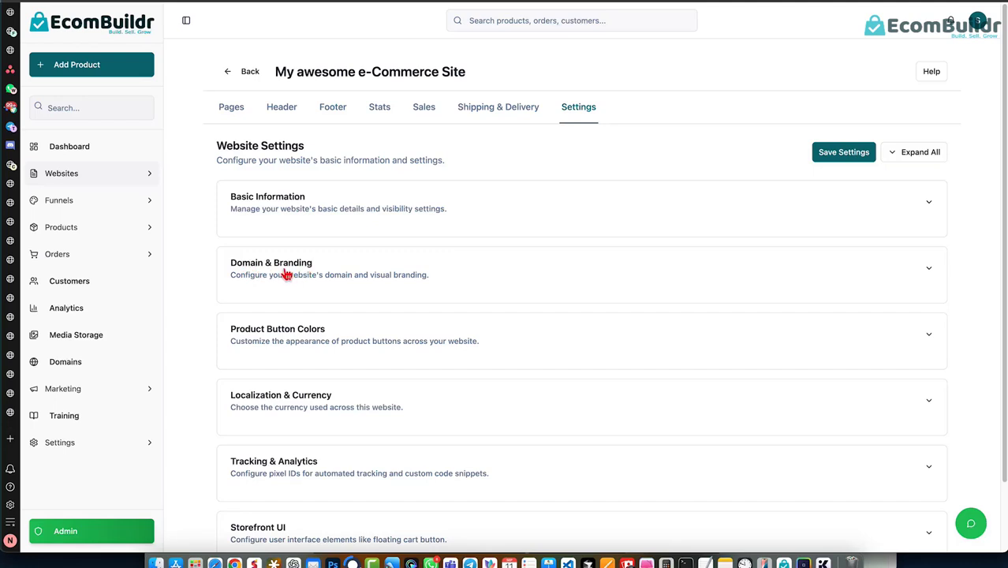
{"action": "left_click", "coordinate": [301, 271]}
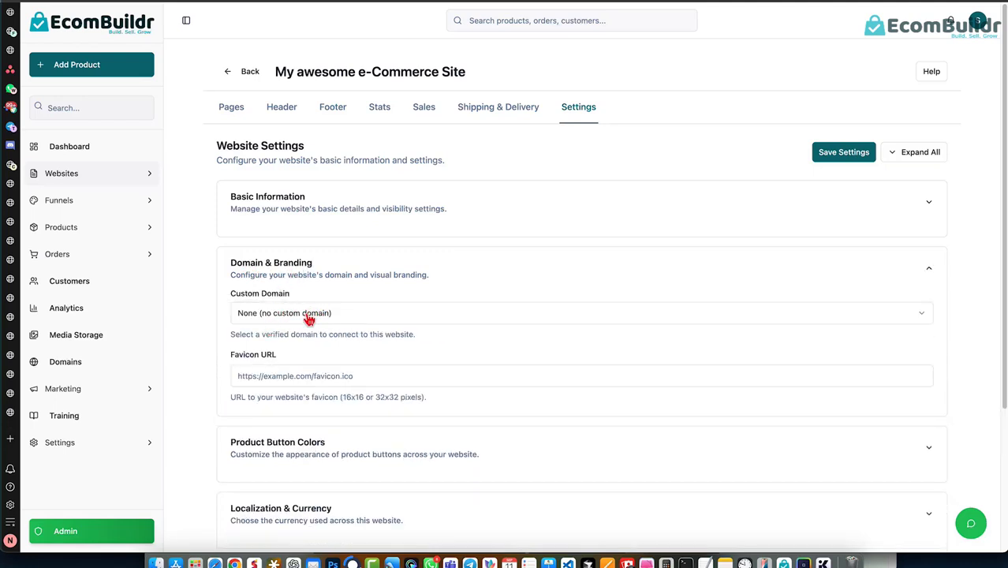
{"action": "left_click", "coordinate": [274, 372]}
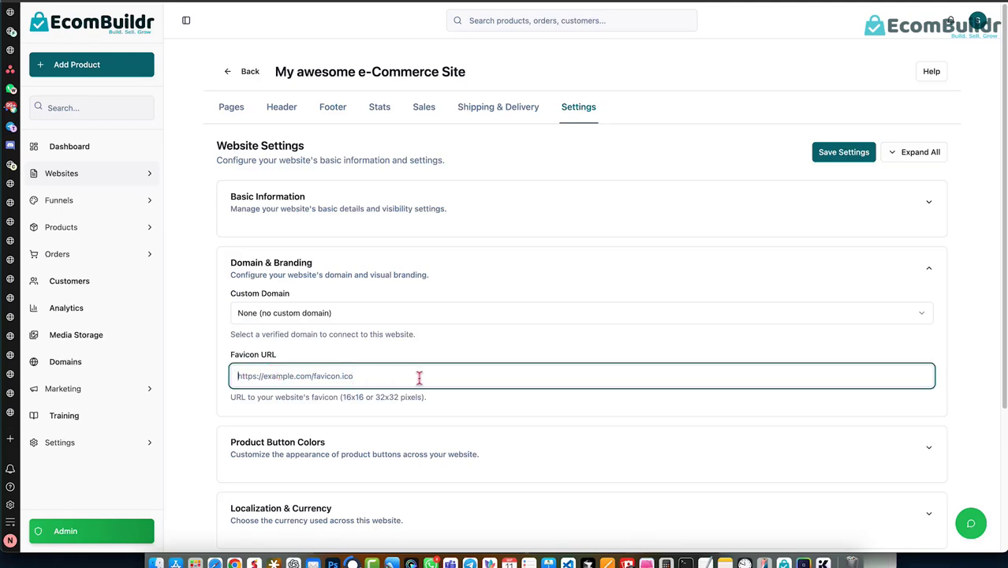
{"action": "key", "text": "super+v"}
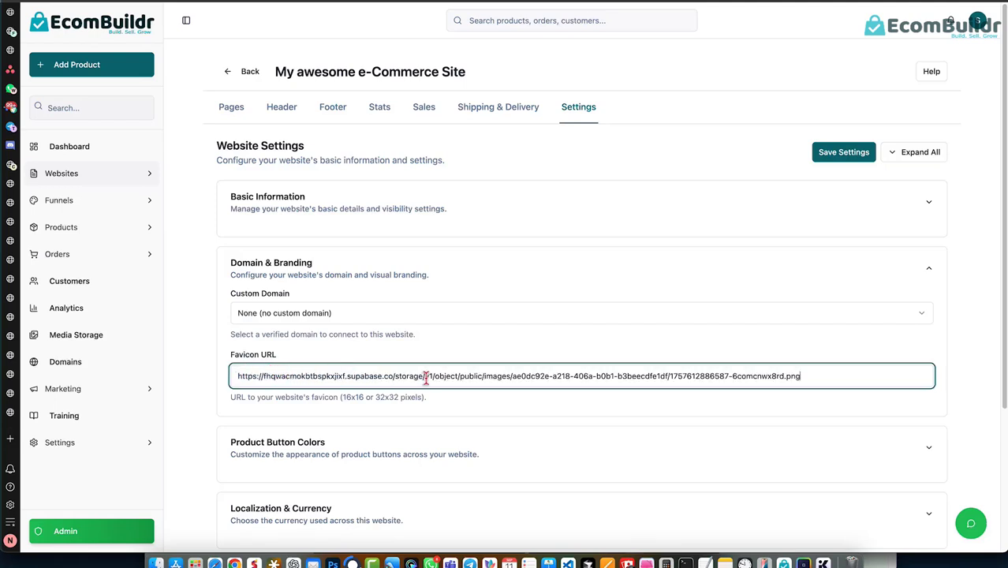
{"action": "left_click", "coordinate": [841, 157]}
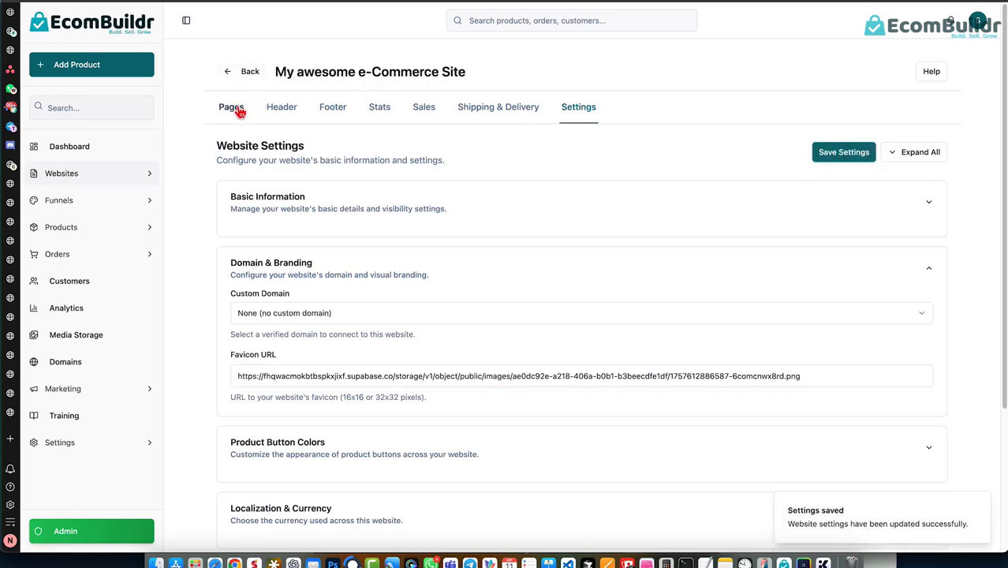
Step: Check the favicon on the live site's browser tab in its separate window, and return to the website settings
{"action": "key", "text": "ctrl+Up"}
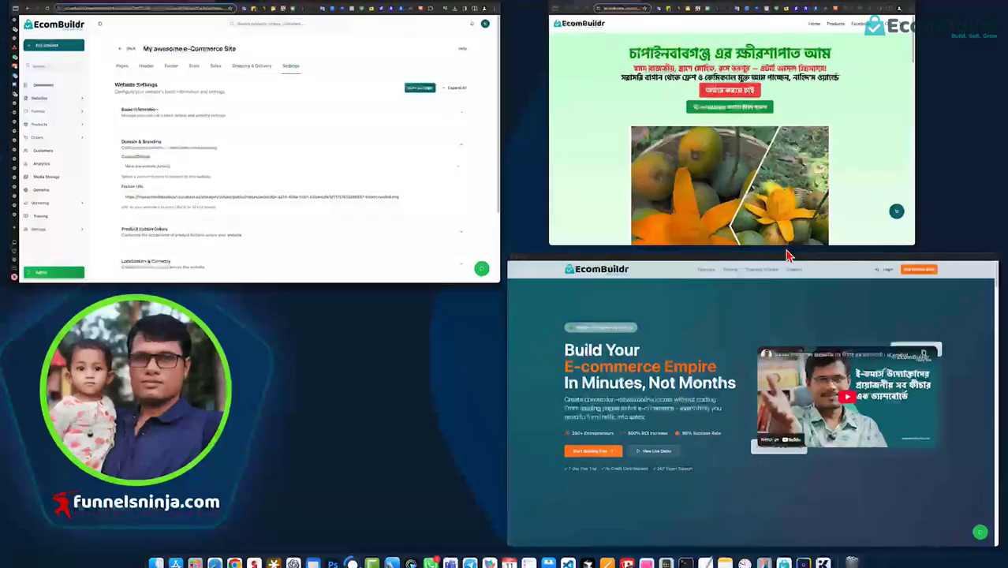
{"action": "left_click", "coordinate": [787, 253]}
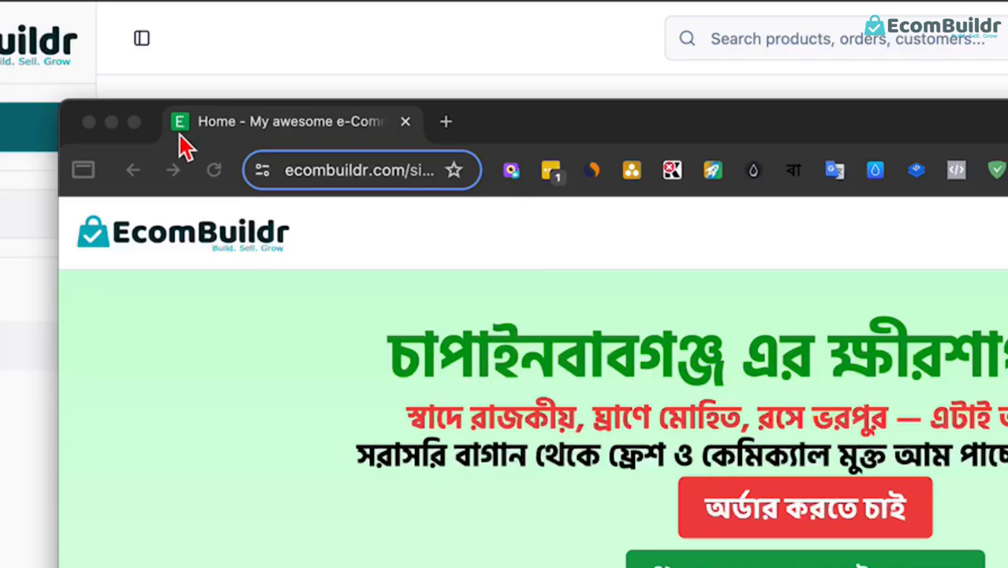
{"action": "left_click", "coordinate": [889, 92]}
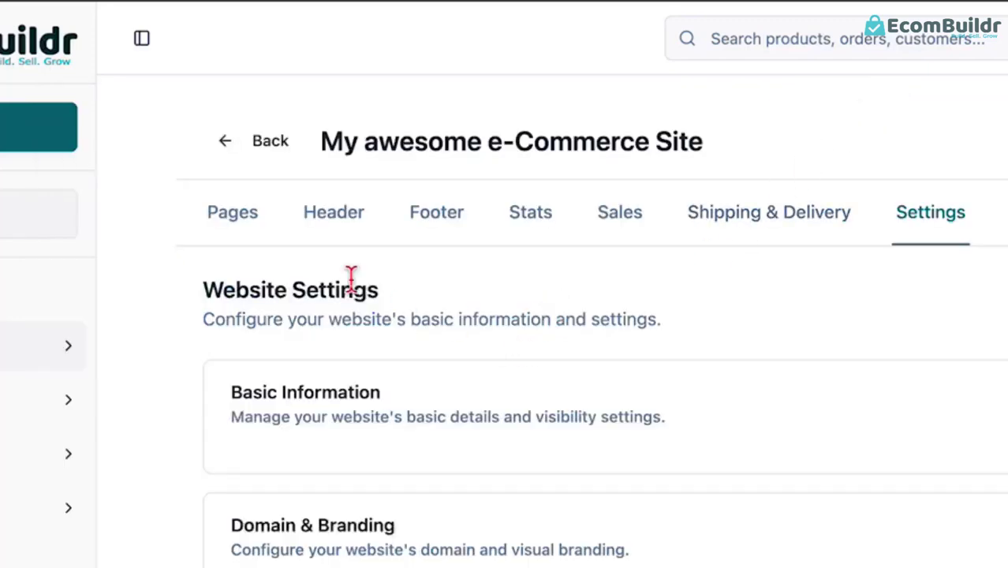